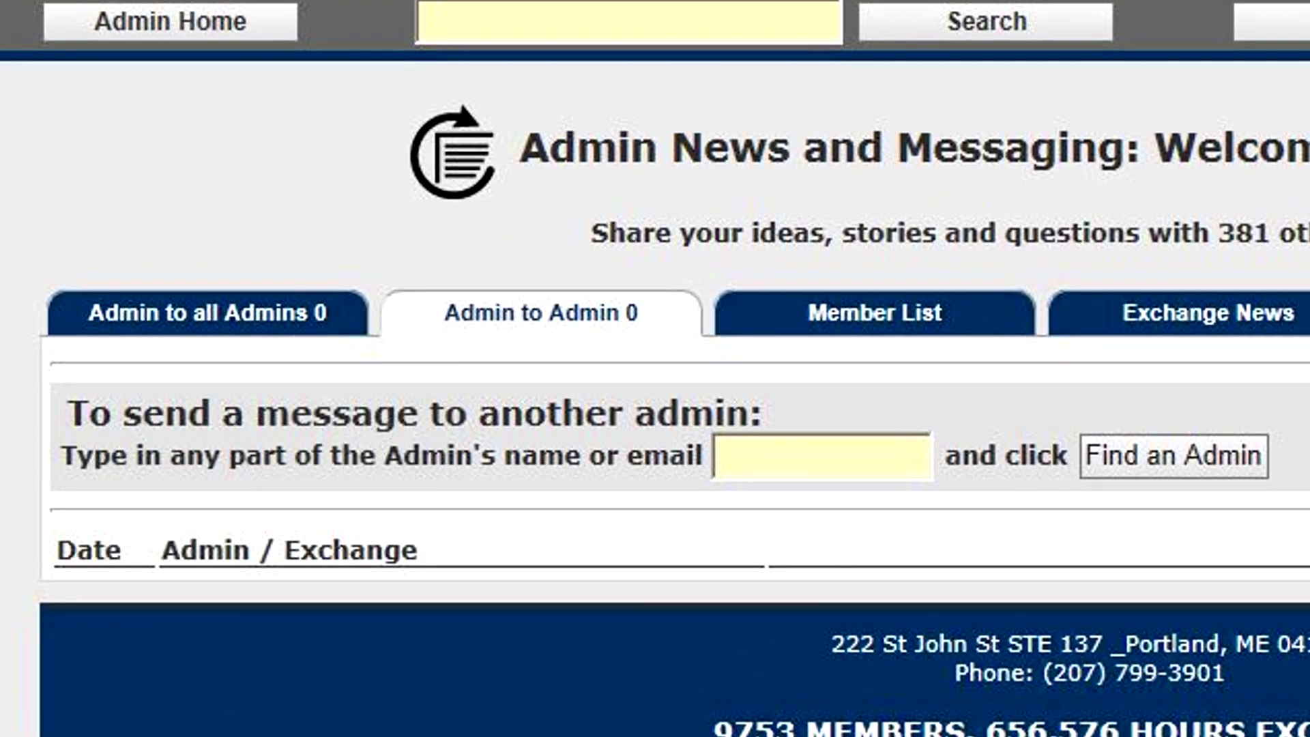
Enter part of another admin's name in the admin-to-admin messaging search
{"action": "type", "text": "Lou"}
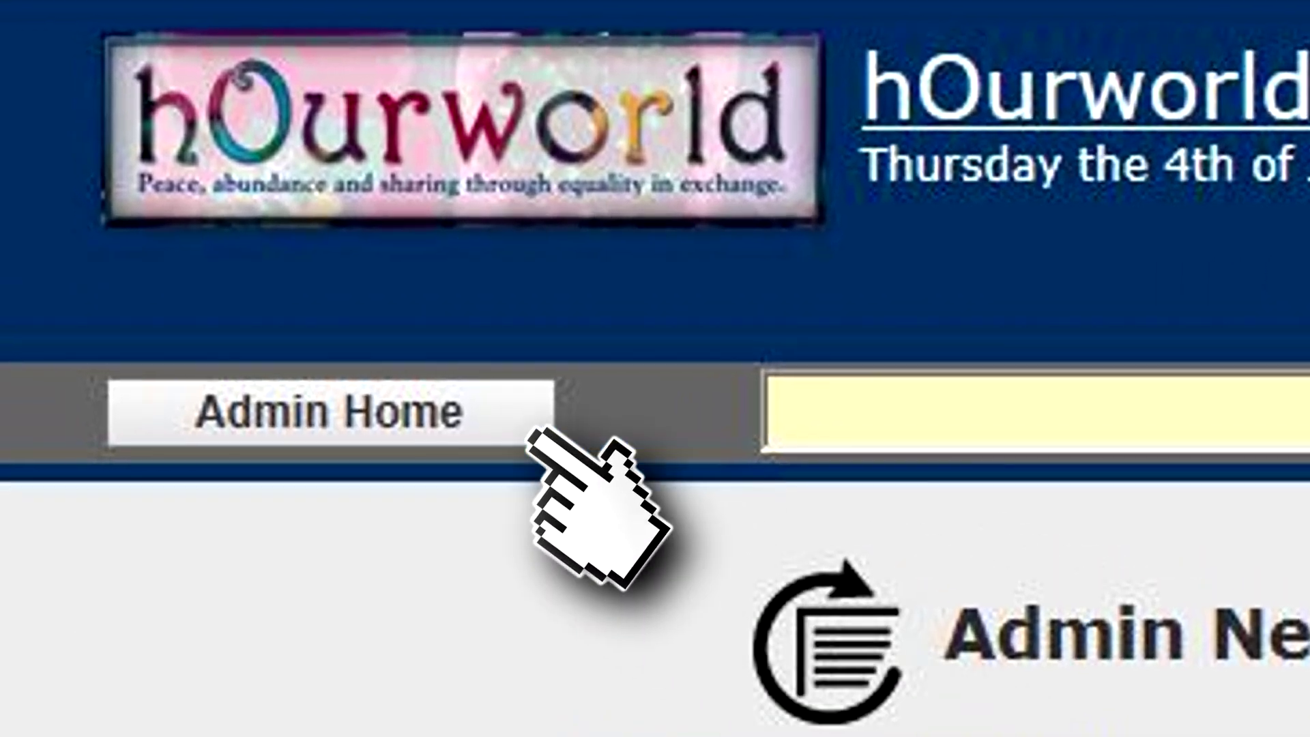
Go from the admin home to Manage Members and search for a member by first name
{"action": "left_click", "coordinate": [486, 399]}
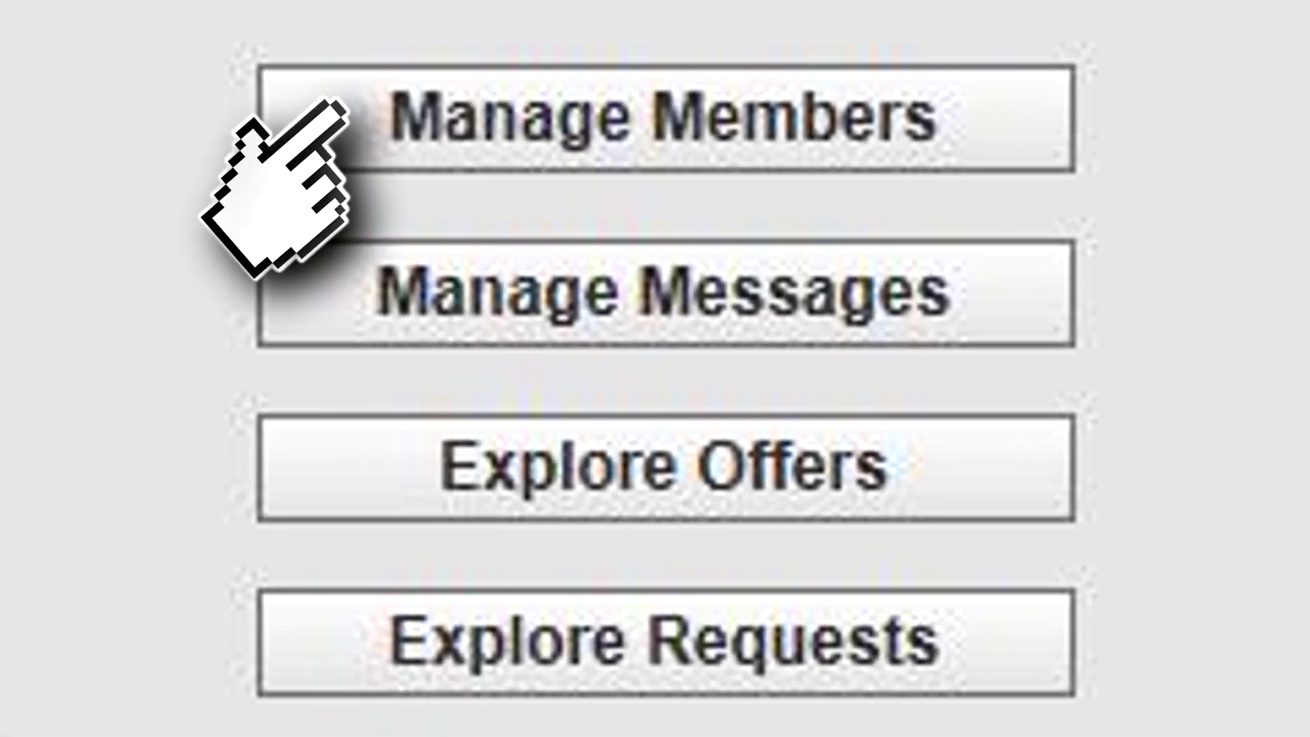
{"action": "left_click", "coordinate": [338, 106]}
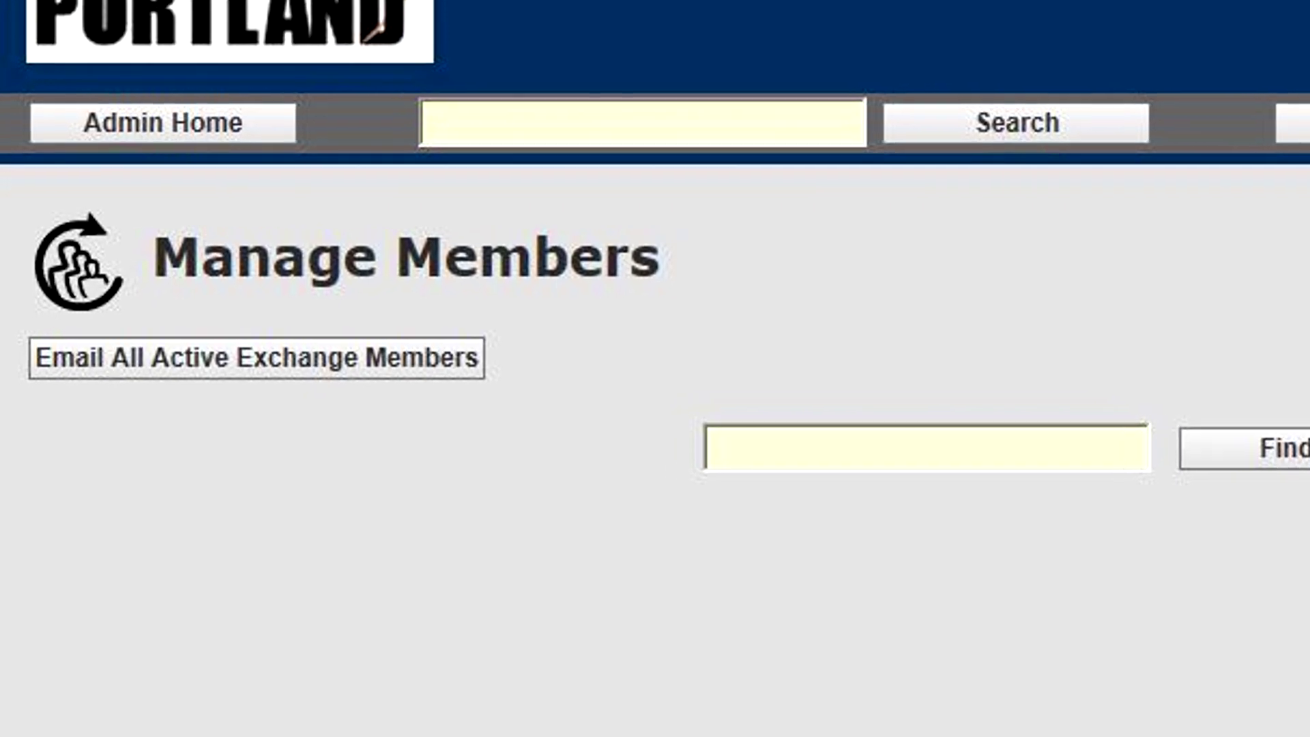
{"action": "left_click", "coordinate": [227, 367]}
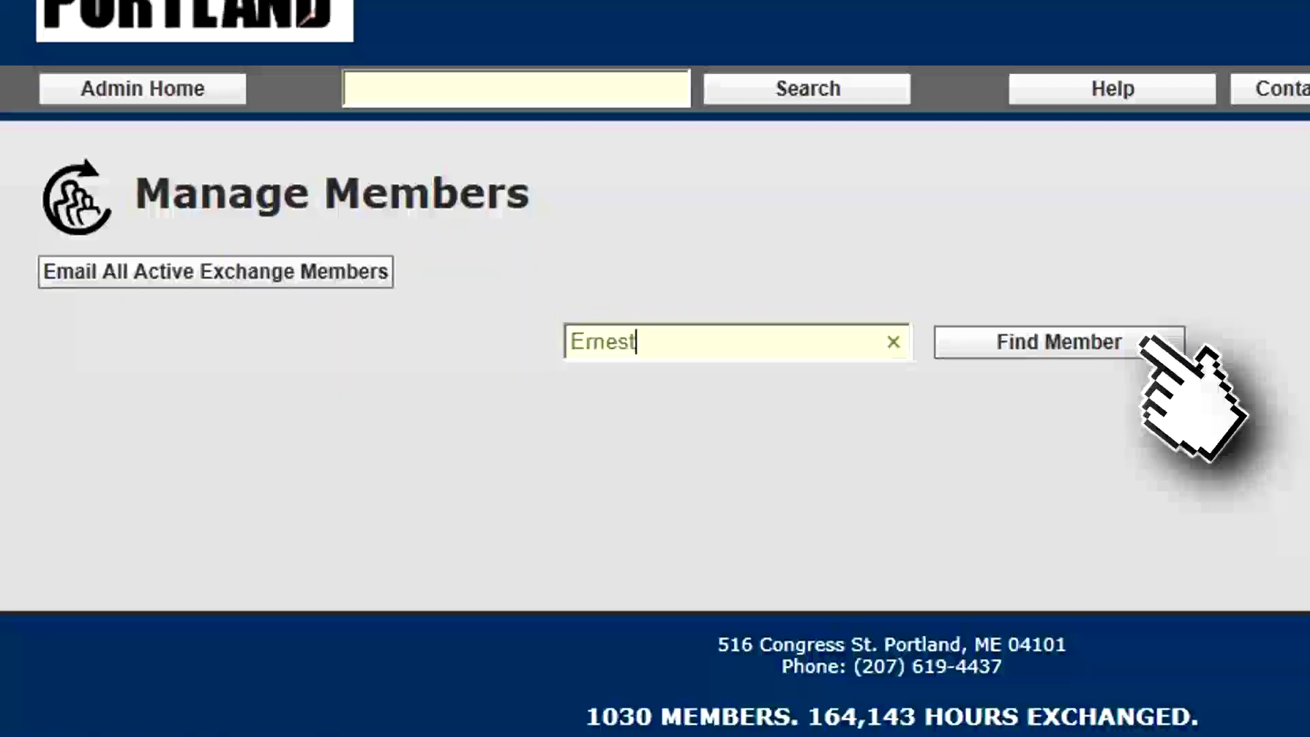
{"action": "left_click", "coordinate": [1143, 341]}
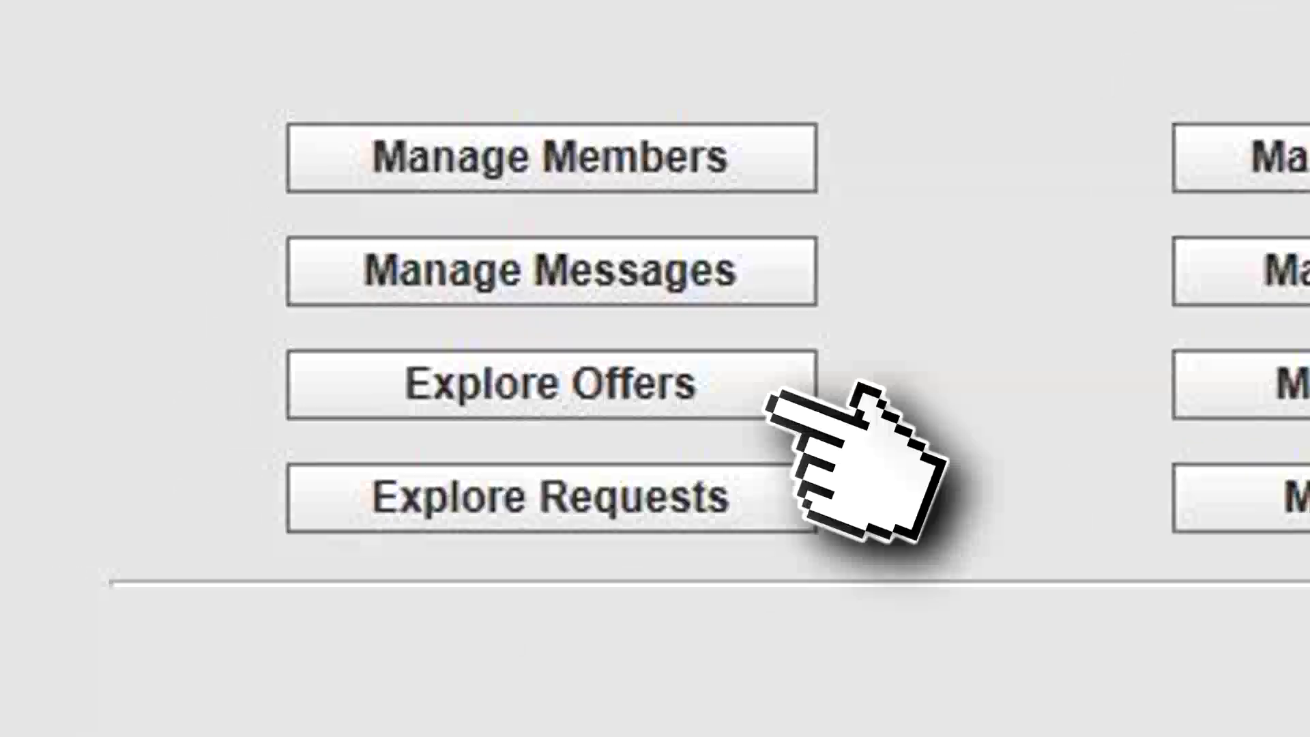
Explore the offers directory and open the Auction service in the HEP: Fundraising category
{"action": "left_click", "coordinate": [453, 435]}
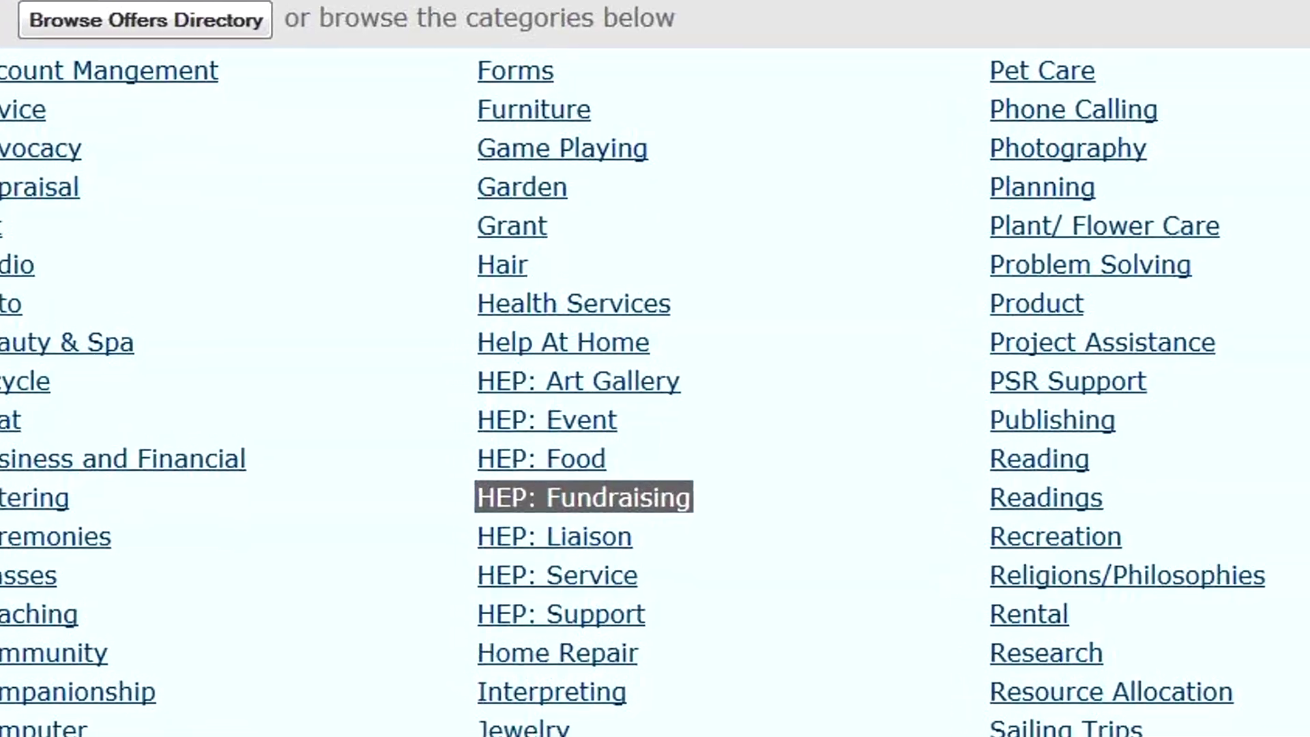
{"action": "left_click", "coordinate": [624, 369]}
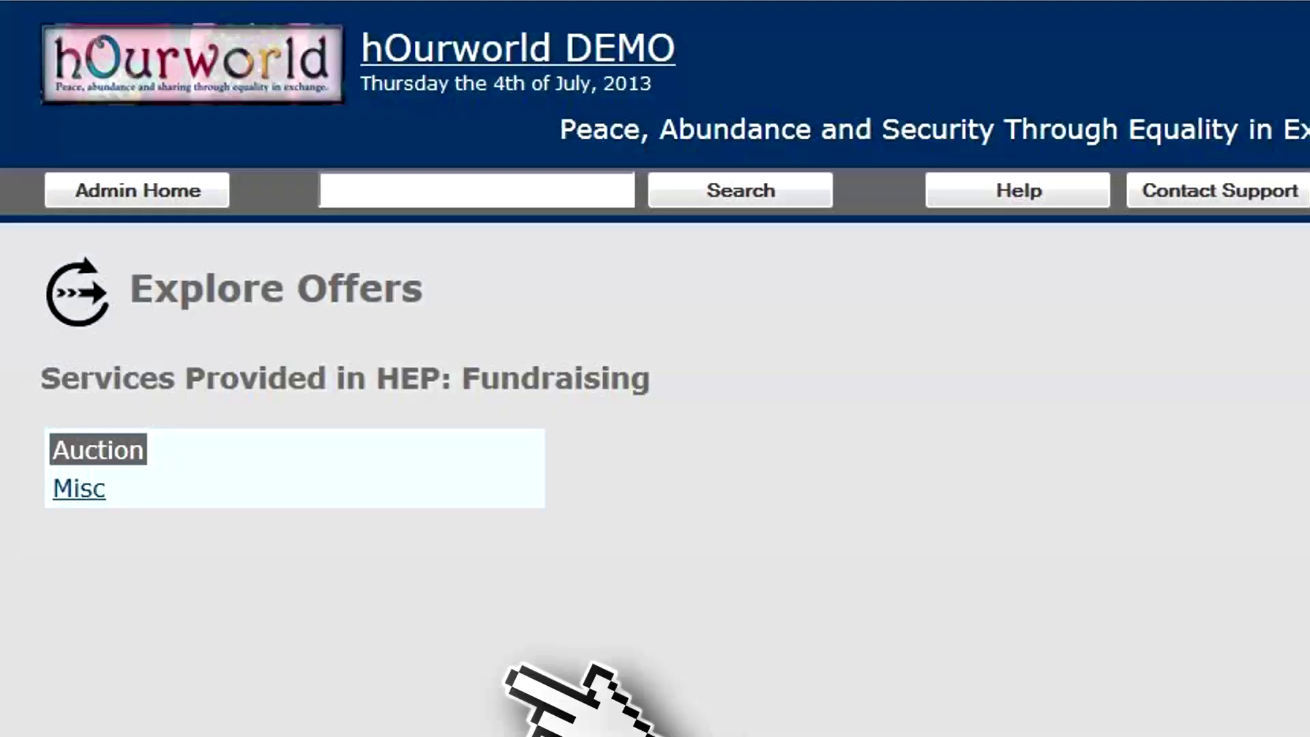
{"action": "left_click", "coordinate": [140, 451]}
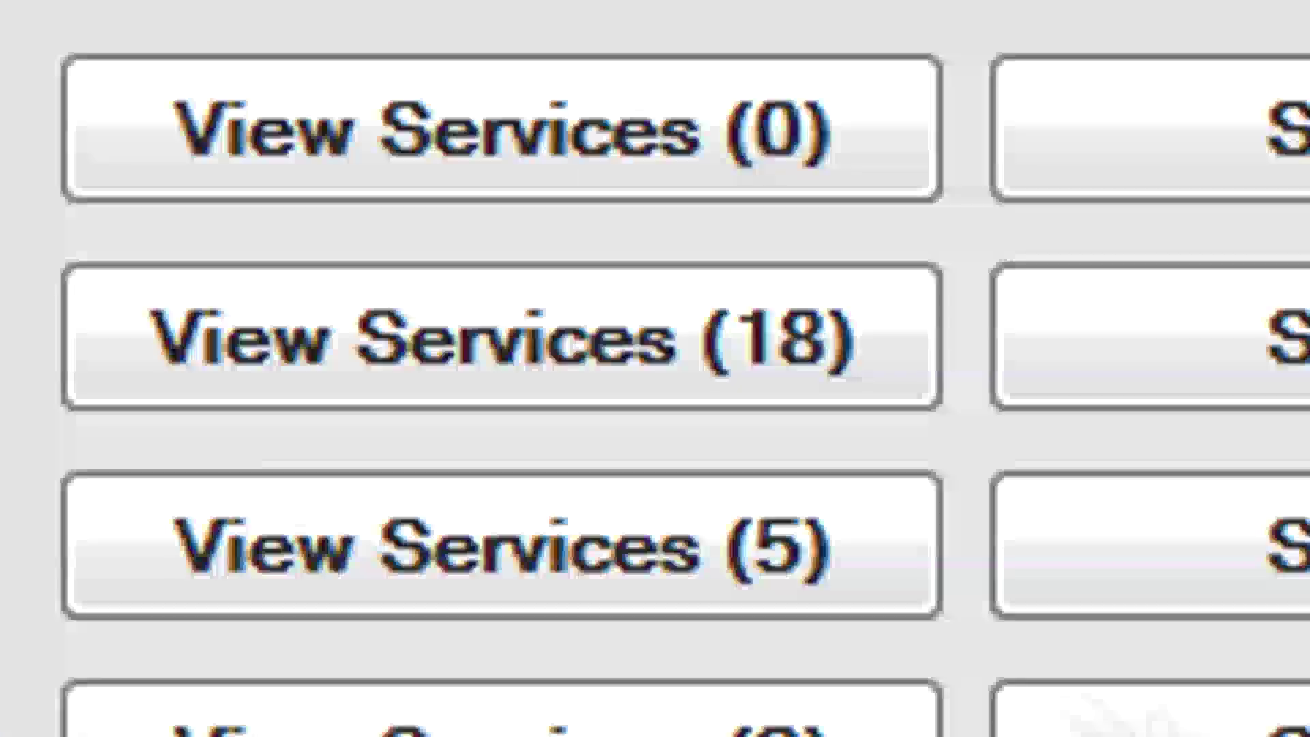
Delete the Immigration service from the Advice category by reassigning its members to Human Resource within Advice
{"action": "left_click", "coordinate": [890, 372]}
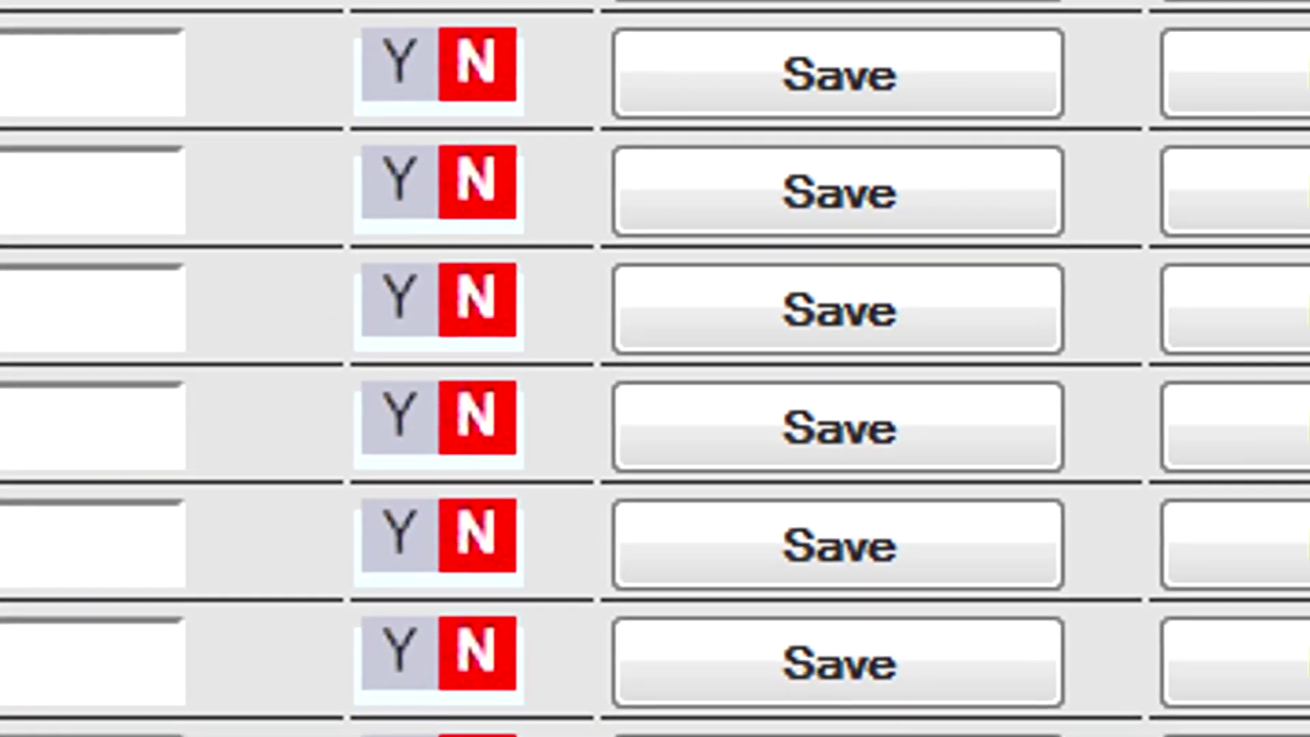
{"action": "left_click", "coordinate": [1221, 309]}
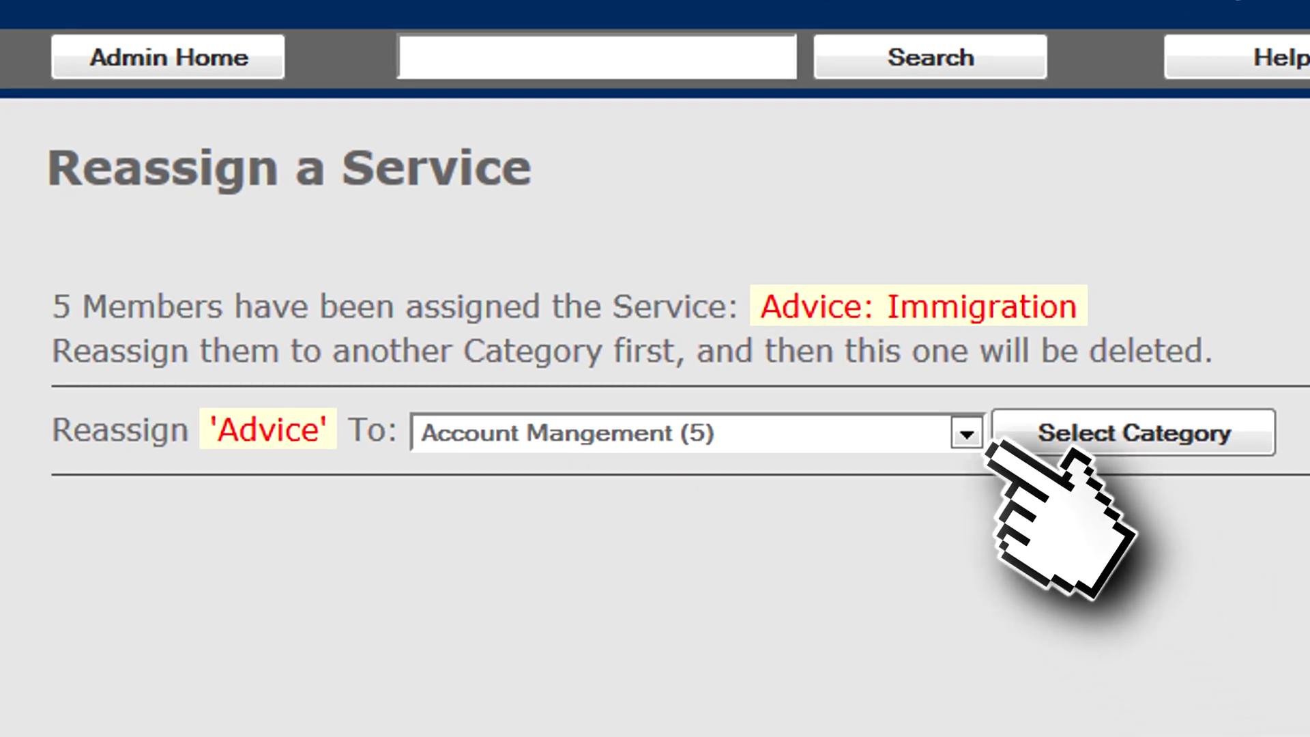
{"action": "left_click", "coordinate": [966, 434]}
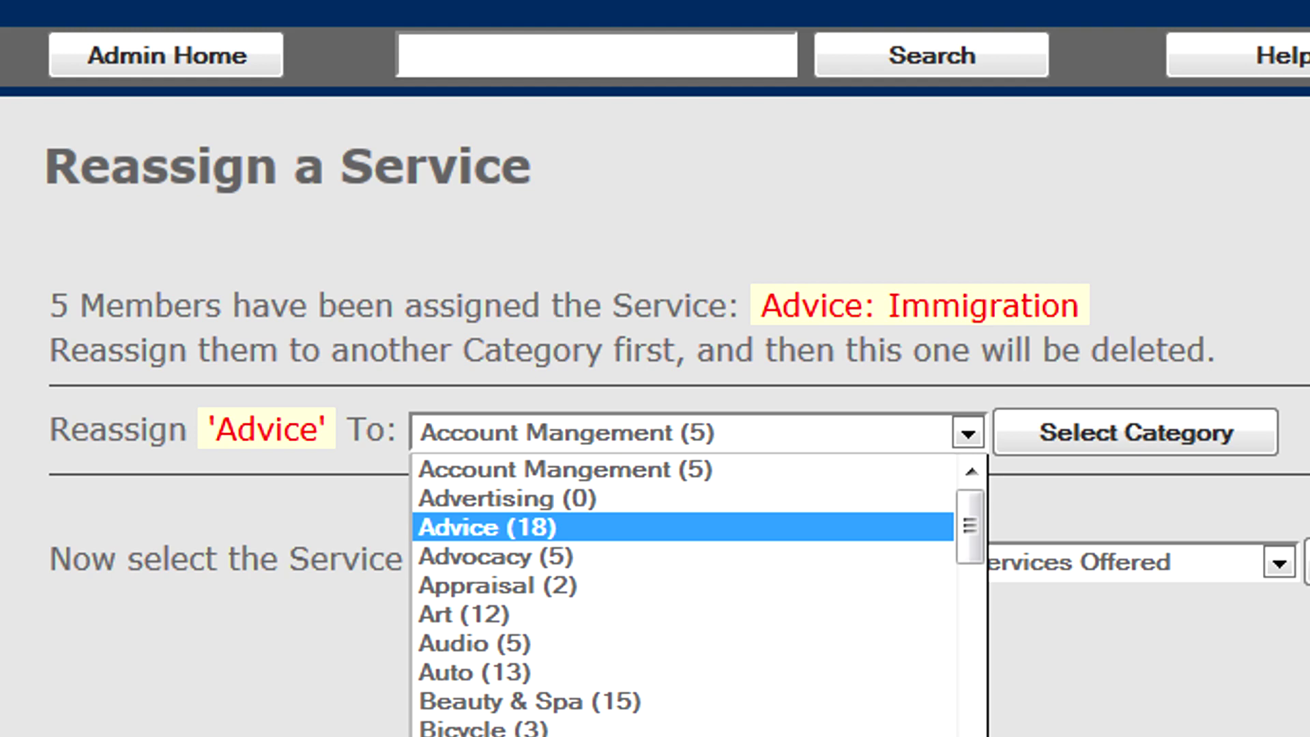
{"action": "left_click", "coordinate": [950, 526]}
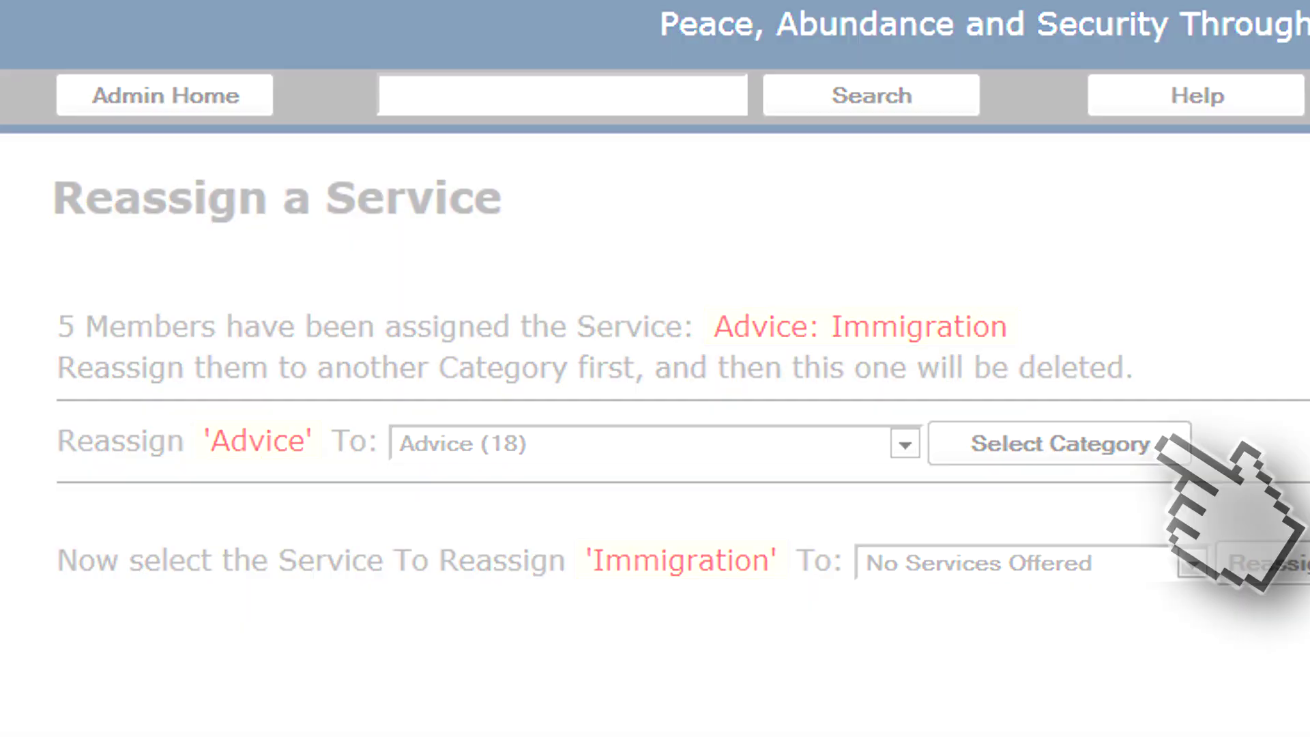
{"action": "left_click", "coordinate": [1160, 444]}
{"action": "left_click", "coordinate": [1192, 563]}
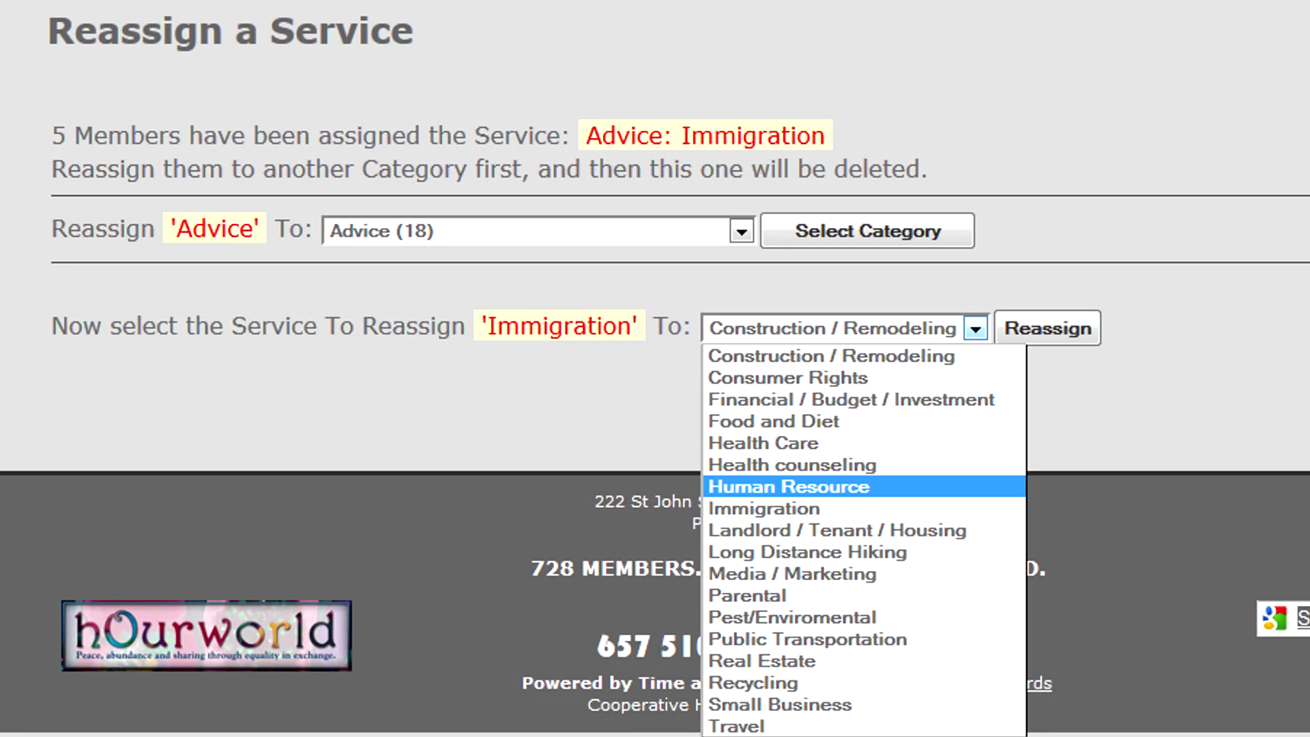
{"action": "left_click", "coordinate": [789, 486]}
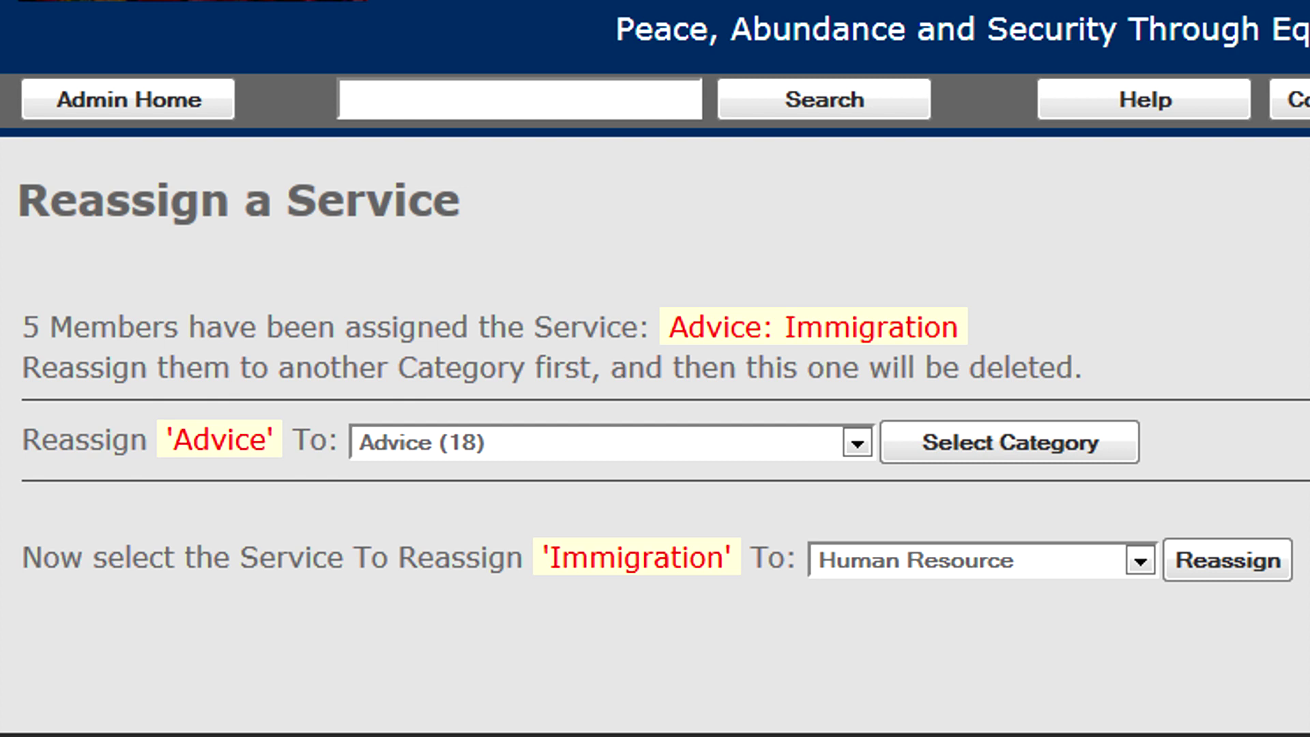
{"action": "left_click", "coordinate": [1228, 559]}
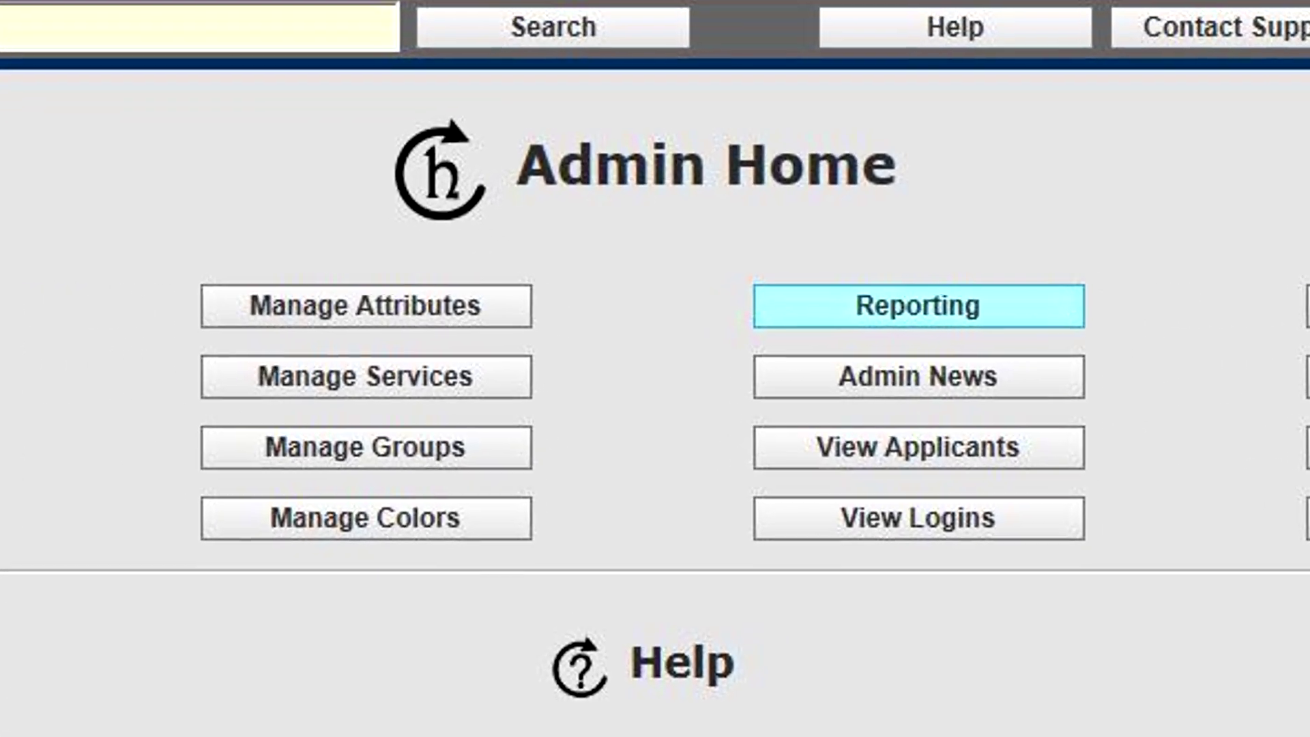
Go to Reporting, review the available report types and choose the Accounts Receivable report
{"action": "left_click", "coordinate": [916, 306]}
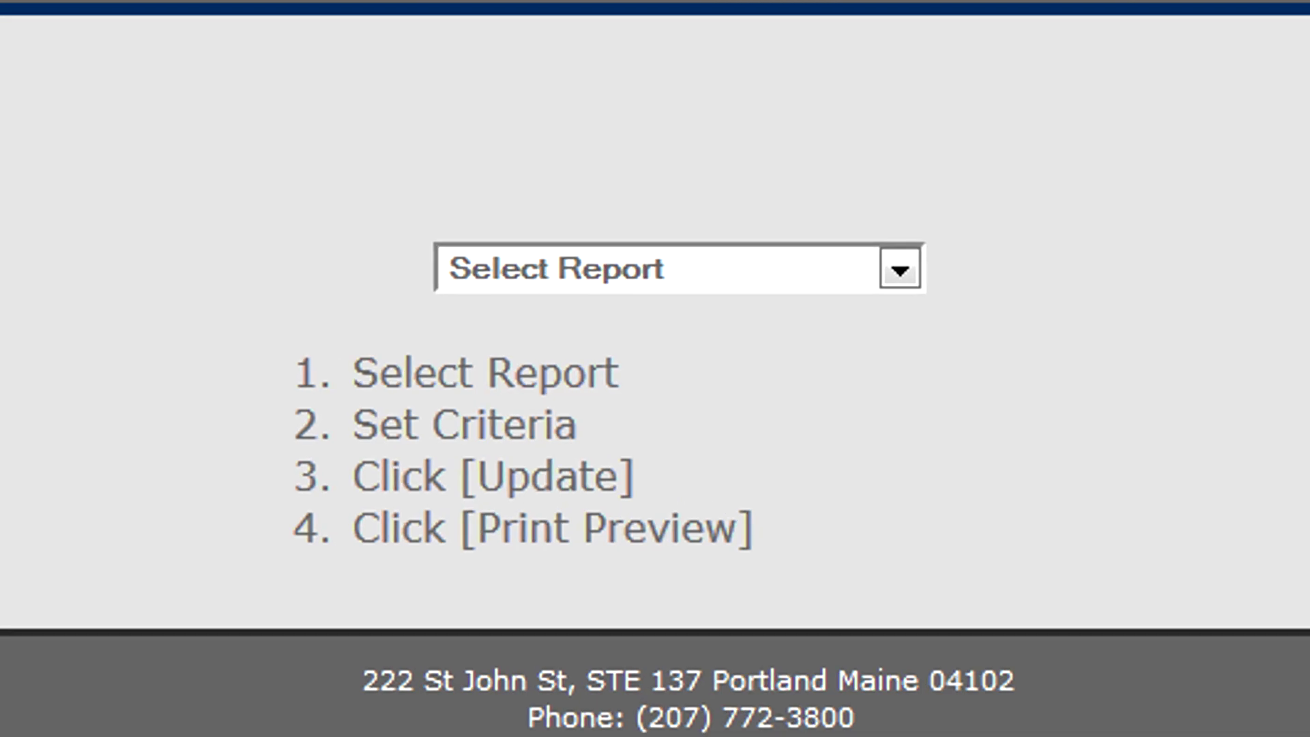
{"action": "left_click", "coordinate": [896, 270]}
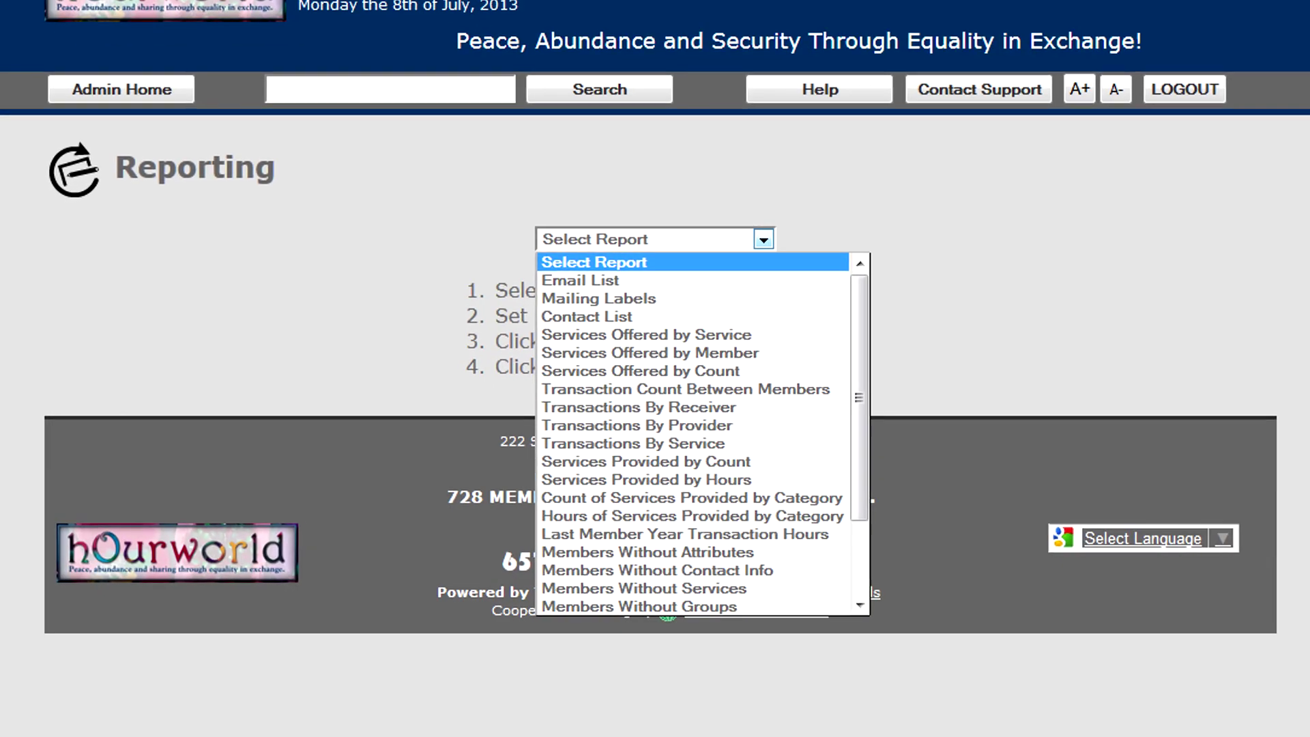
{"action": "scroll", "coordinate": [676, 409], "scroll_direction": "down", "scroll_amount": 3}
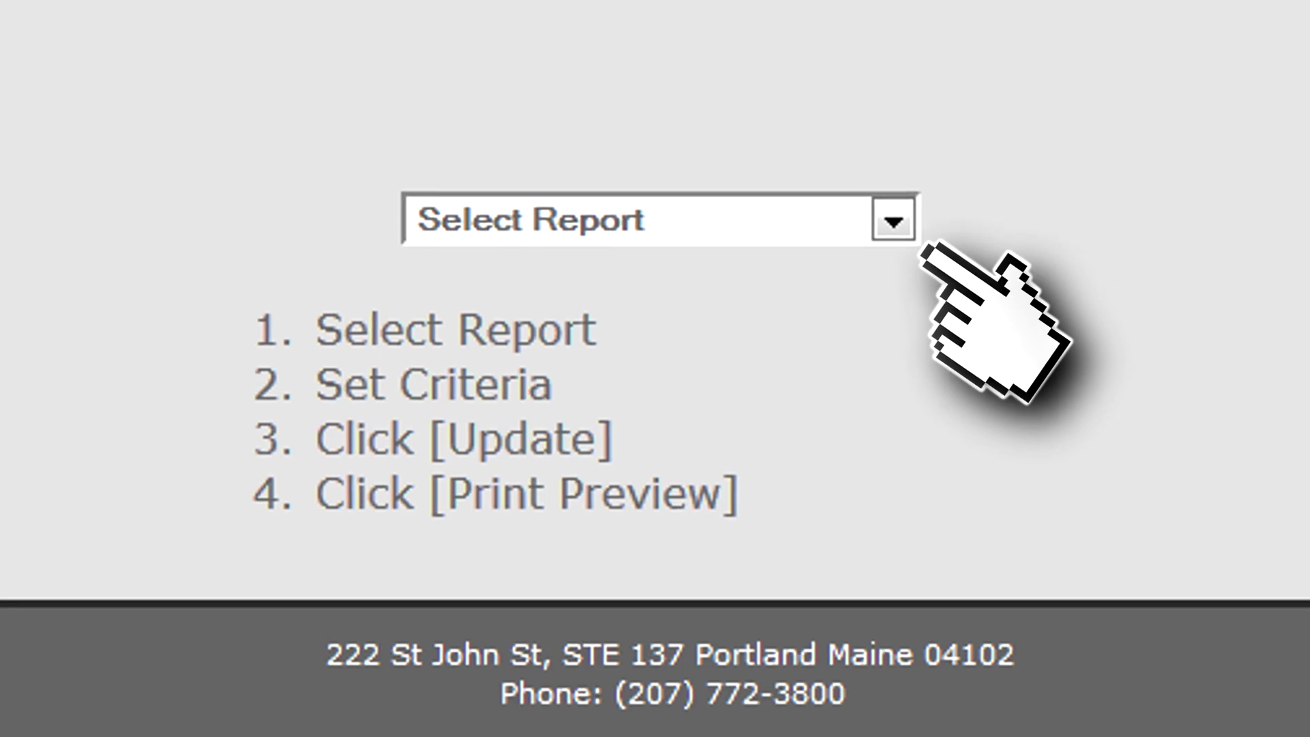
{"action": "left_click", "coordinate": [864, 249]}
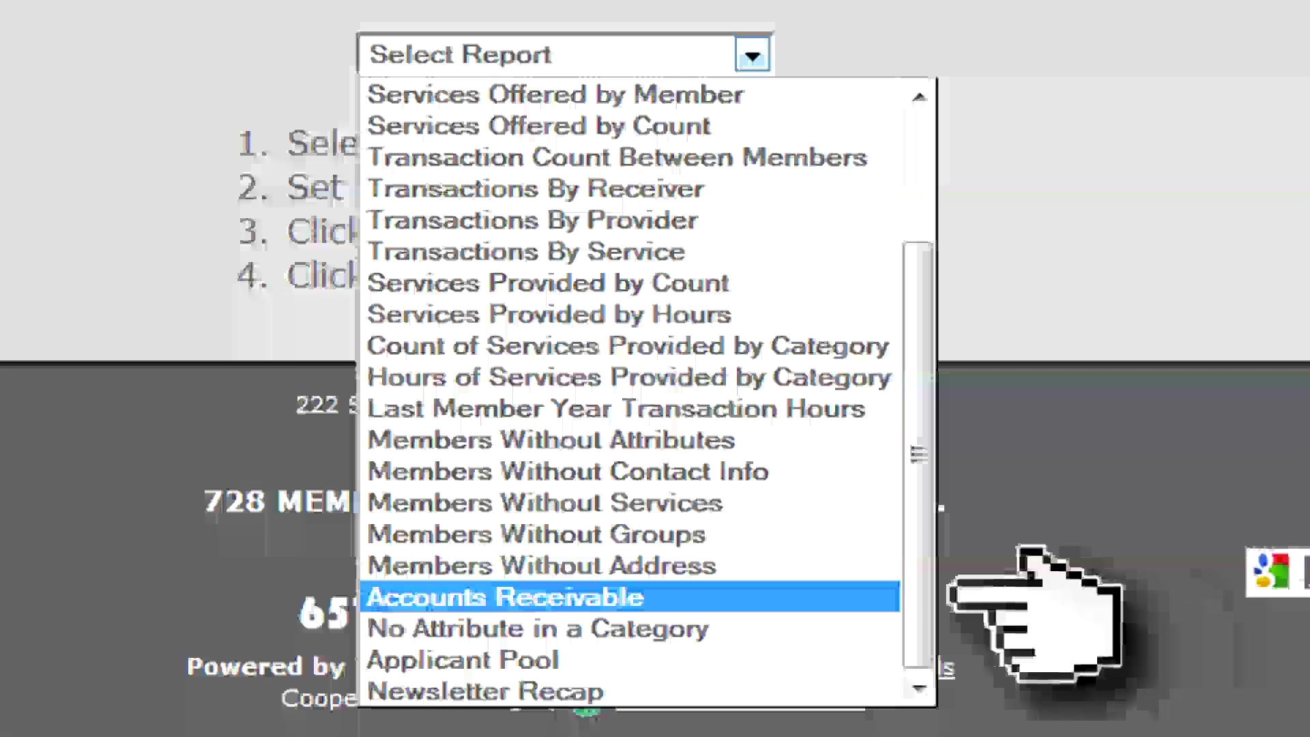
{"action": "left_click", "coordinate": [505, 596]}
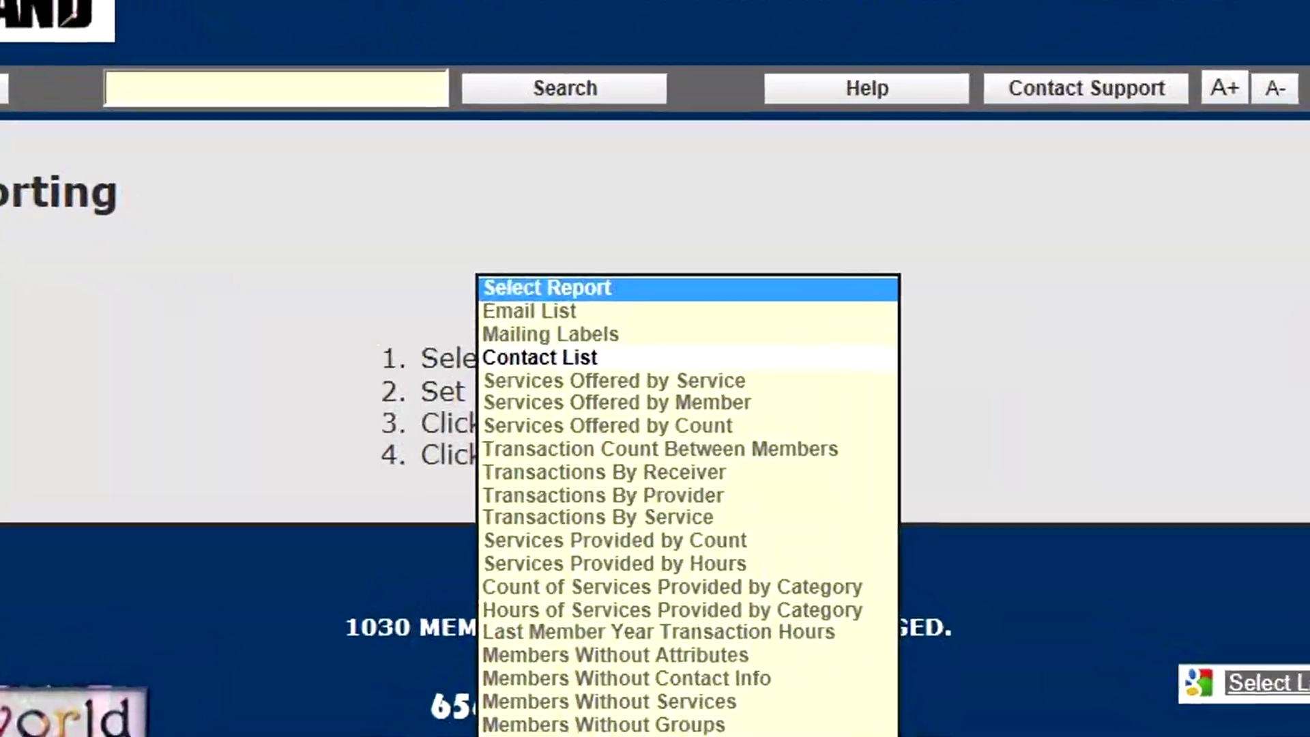
Generate a member list report for active members and plot it on a map
{"action": "left_click", "coordinate": [648, 343]}
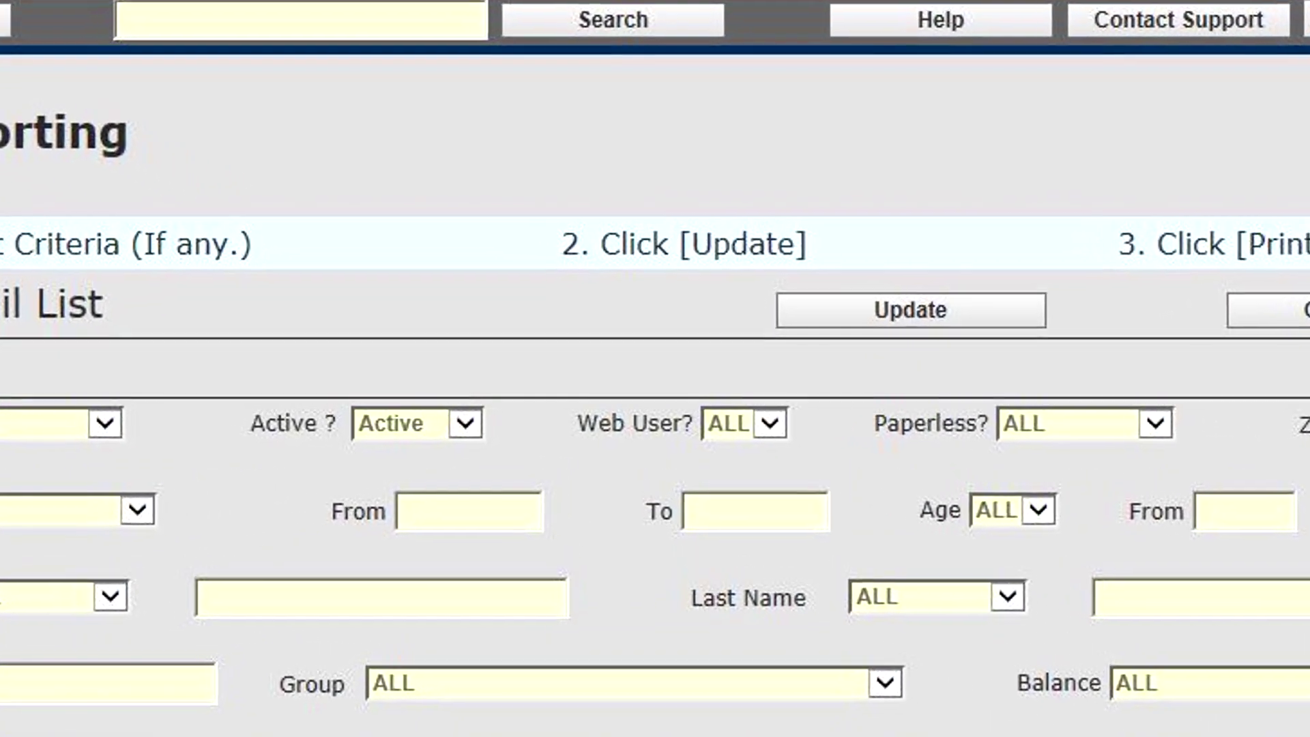
{"action": "left_click", "coordinate": [1023, 310]}
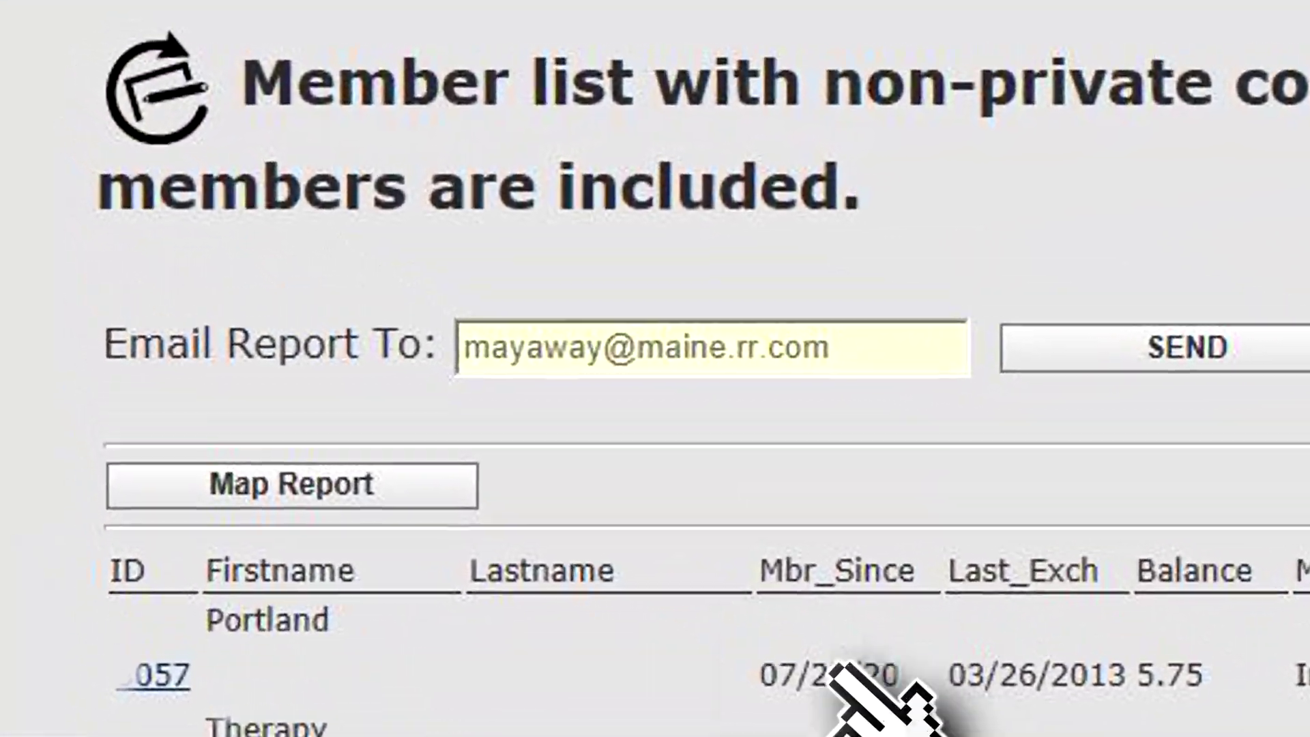
{"action": "left_click", "coordinate": [467, 513]}
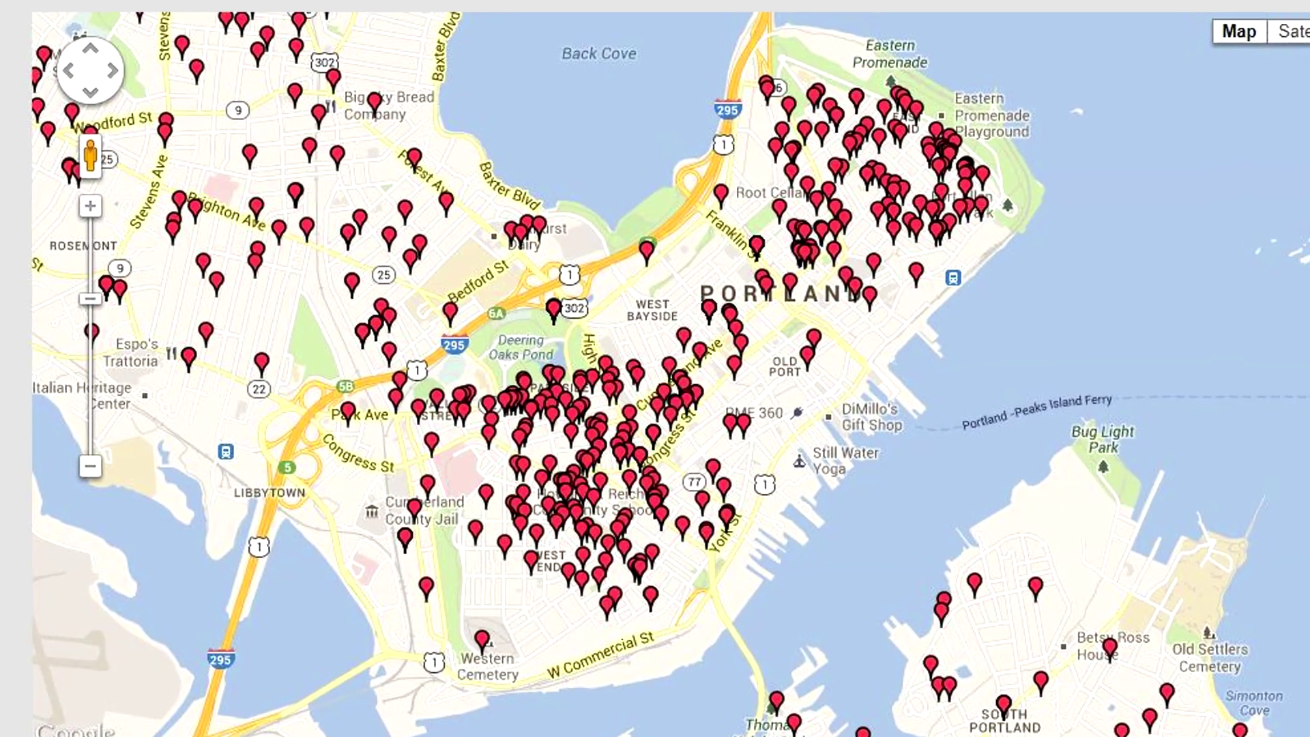
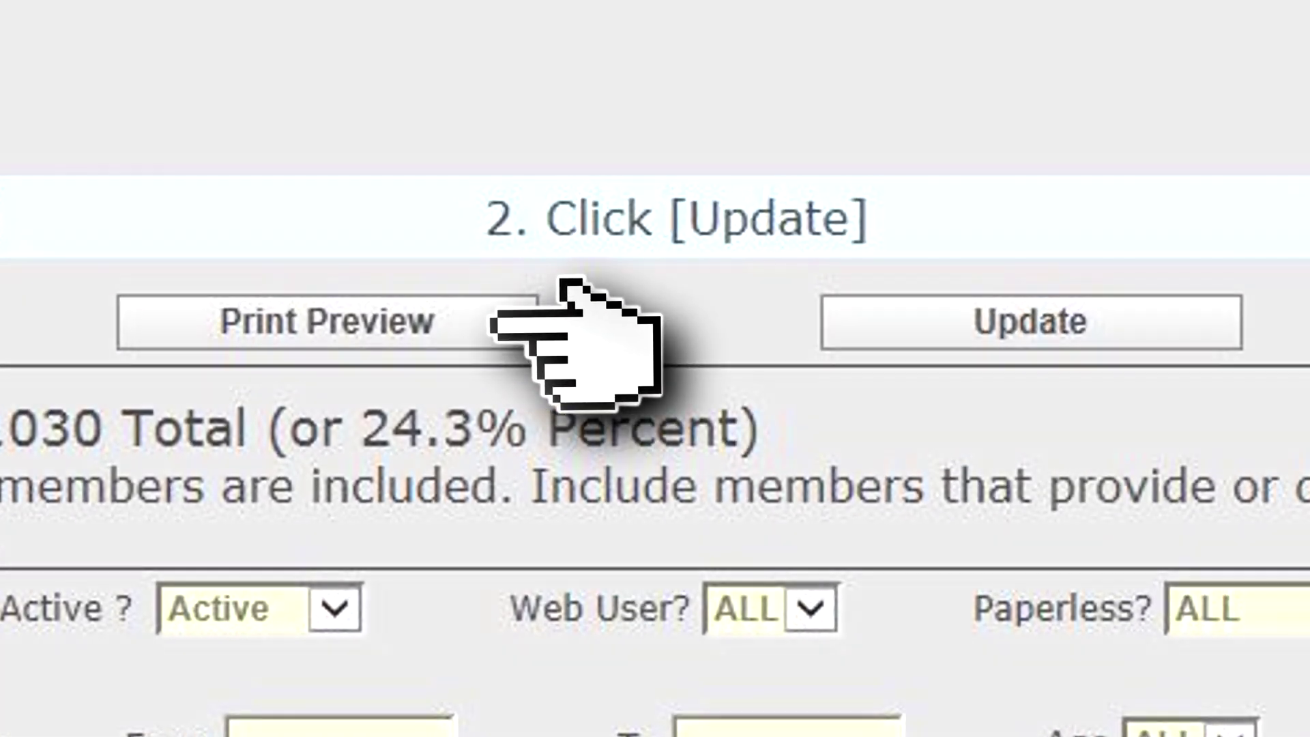
Open the print preview of the filtered active-member report
{"action": "left_click", "coordinate": [563, 332]}
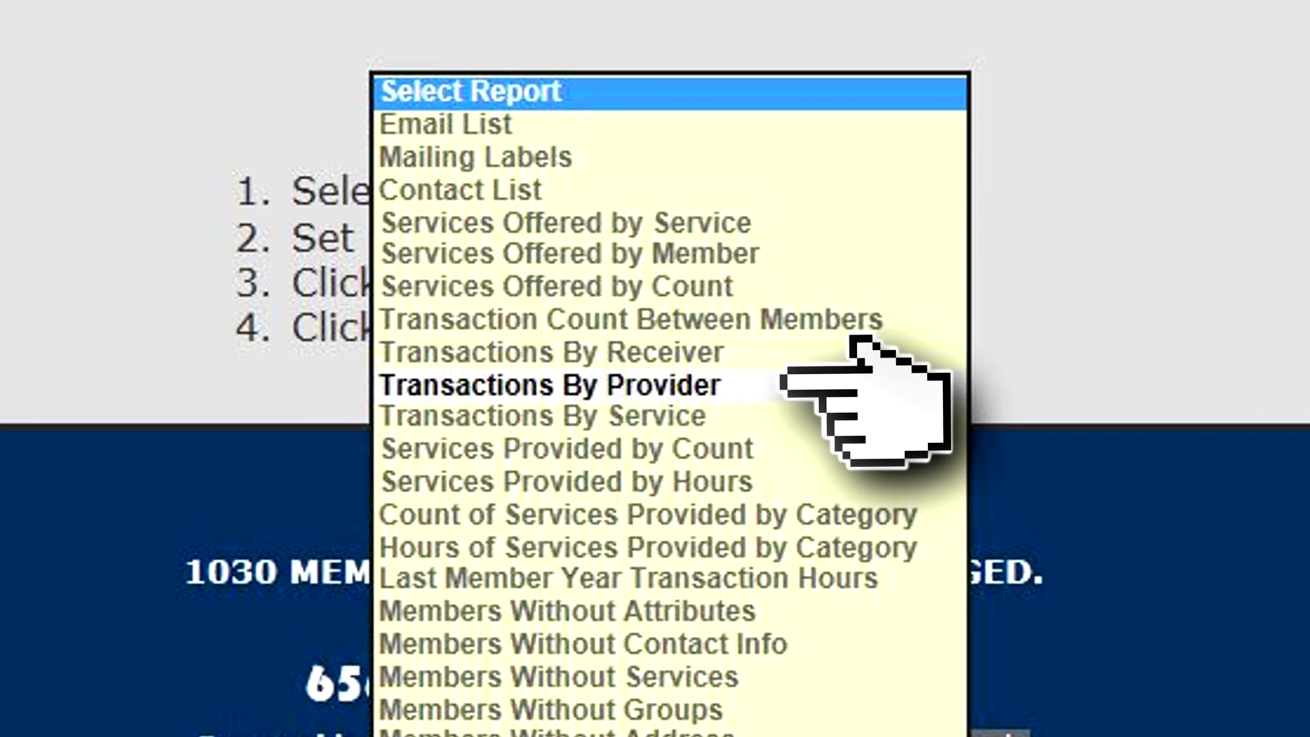
Run the Transactions By Provider report for Health and Wellness services with a From To period of 01/01/2012 to 12/31/2012
{"action": "left_click", "coordinate": [784, 383]}
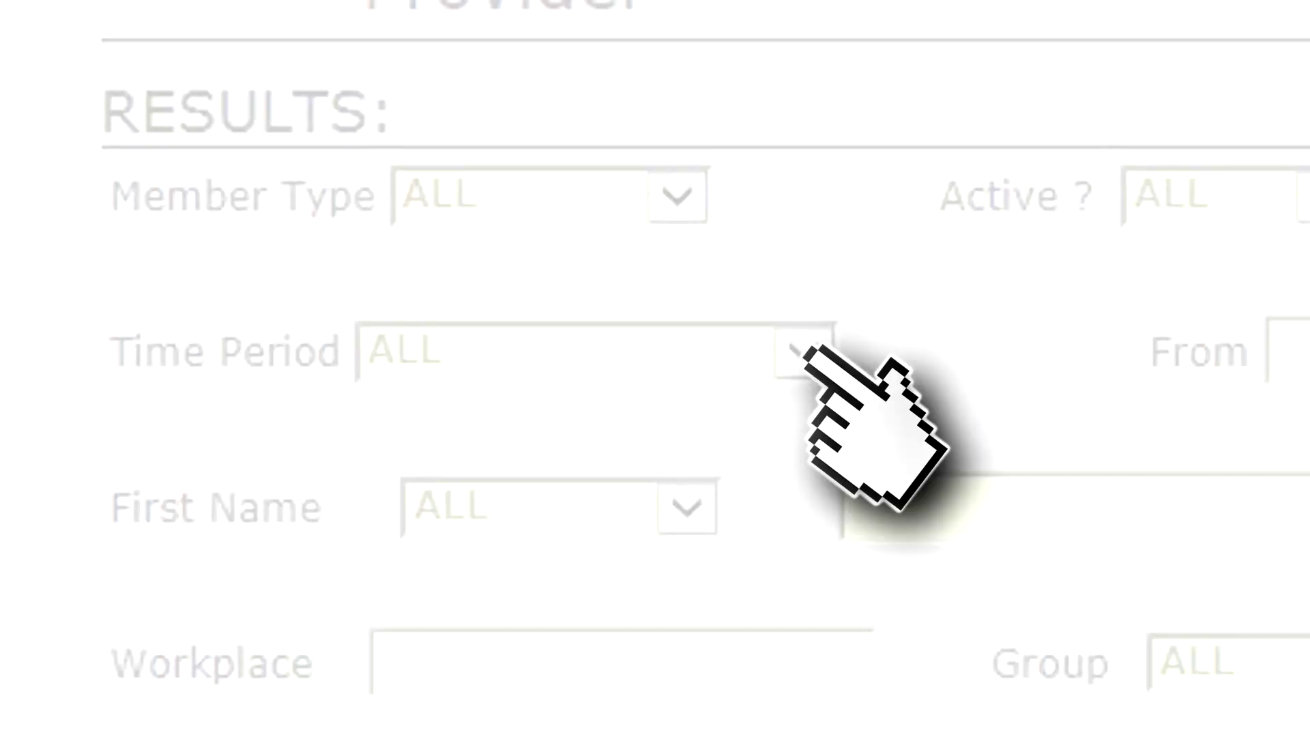
{"action": "left_click", "coordinate": [801, 351]}
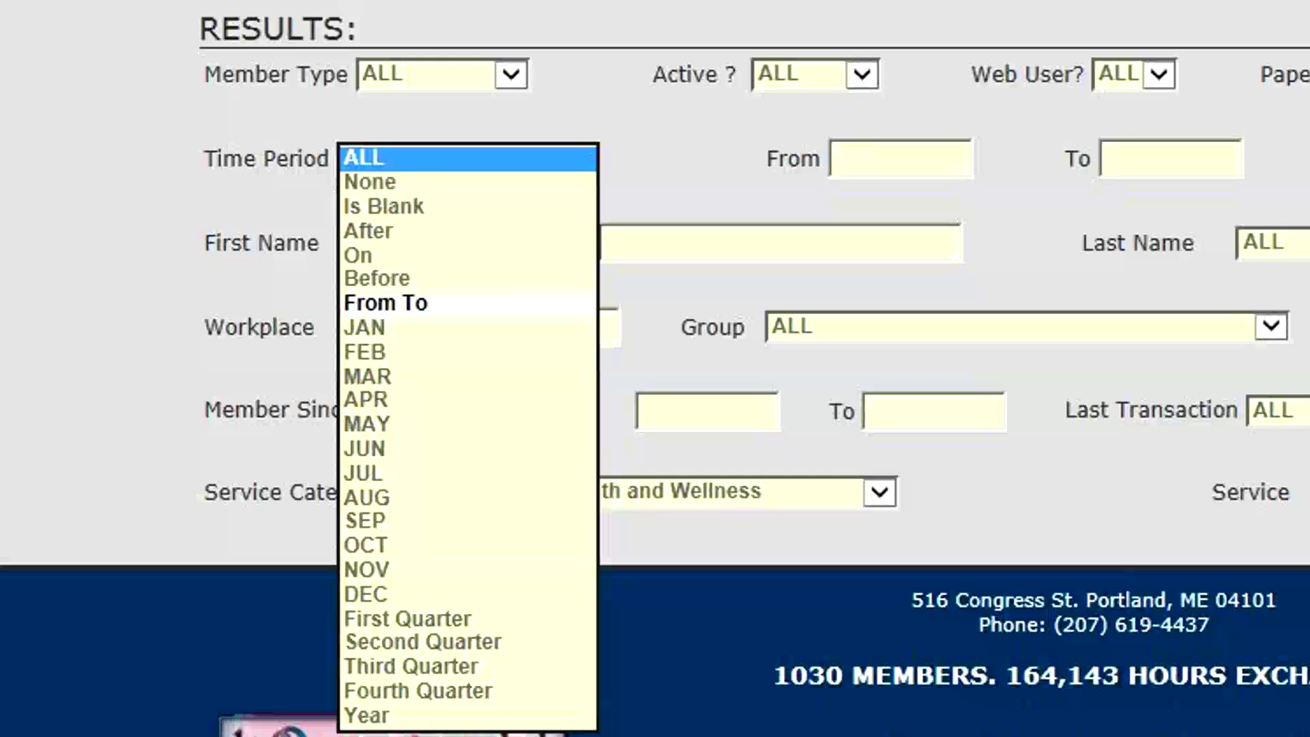
{"action": "left_click", "coordinate": [385, 302]}
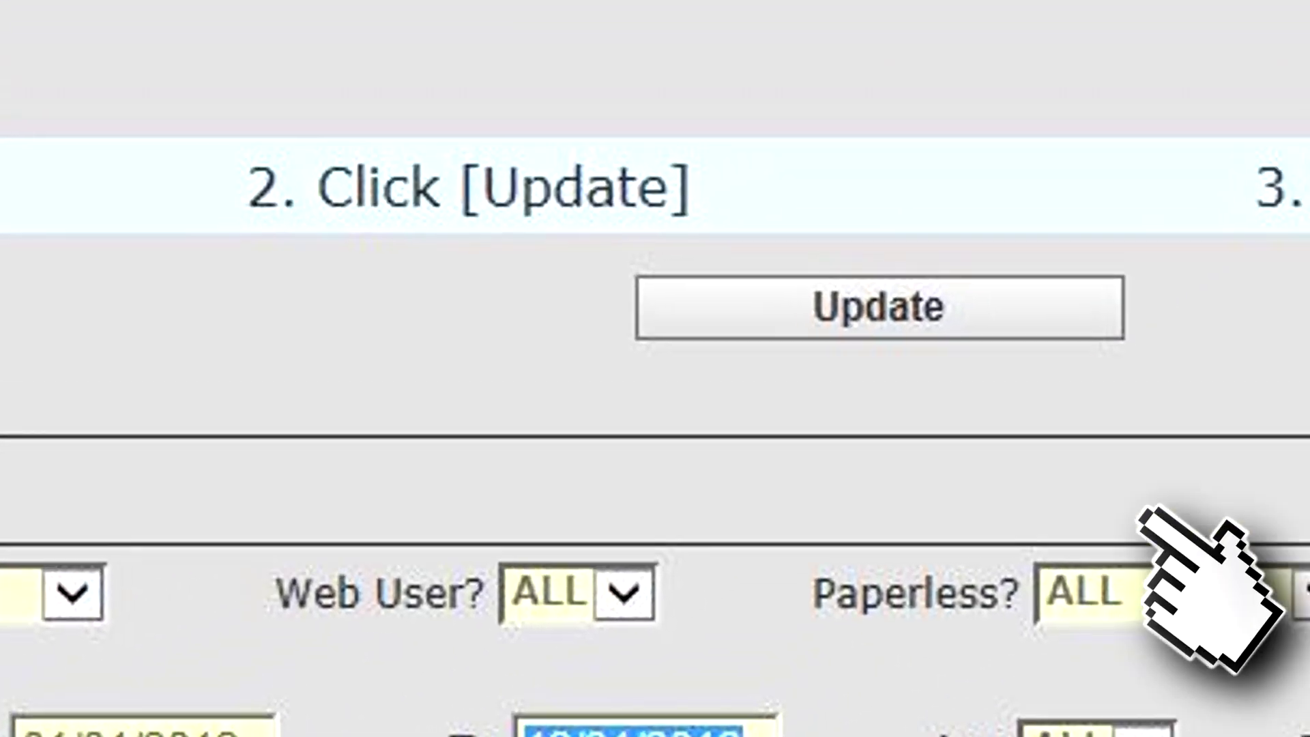
{"action": "left_click", "coordinate": [990, 329]}
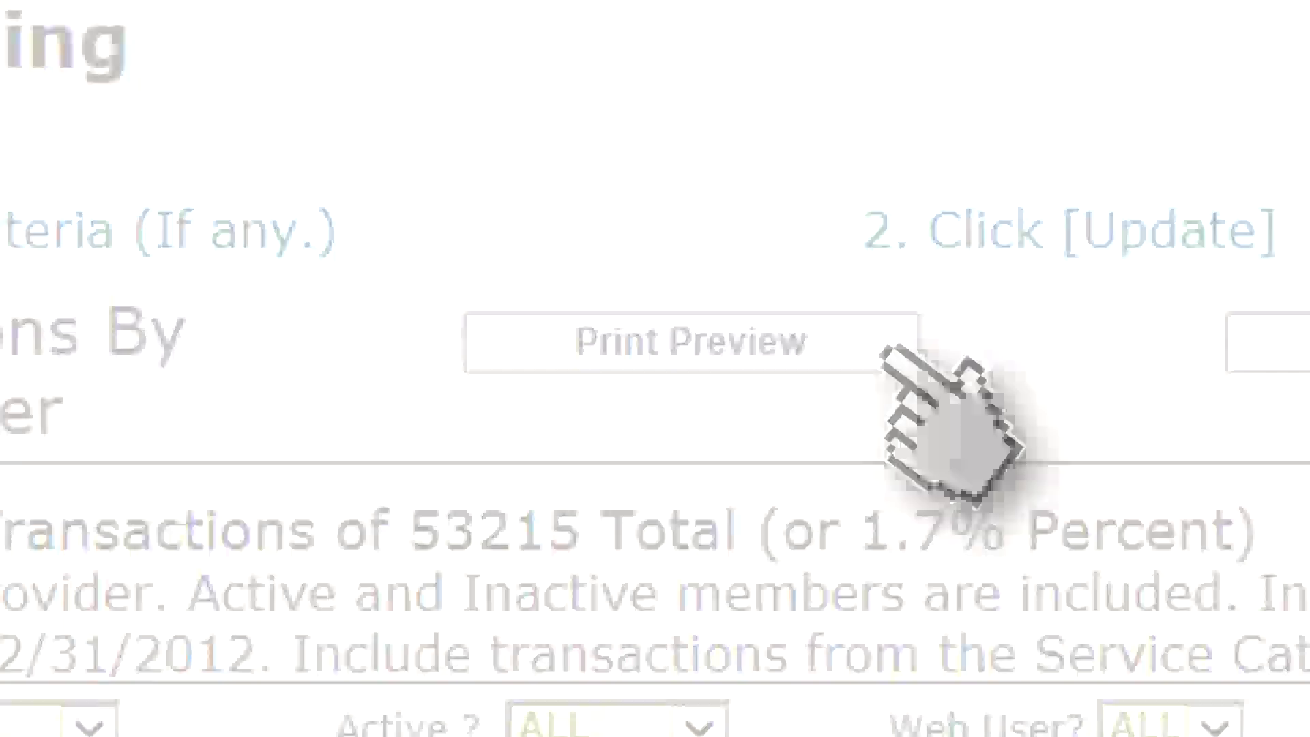
Open the print preview of the Transactions By Provider report and map it
{"action": "left_click", "coordinate": [882, 349]}
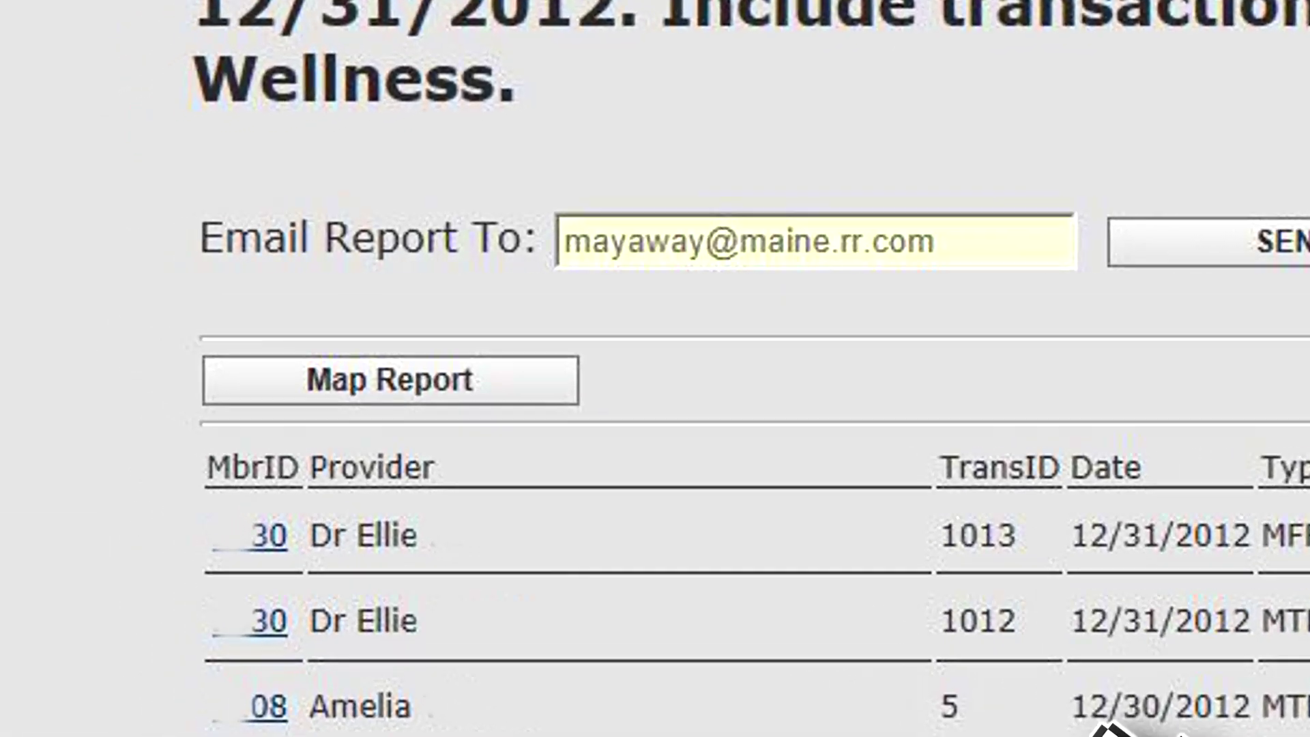
{"action": "left_click", "coordinate": [559, 389]}
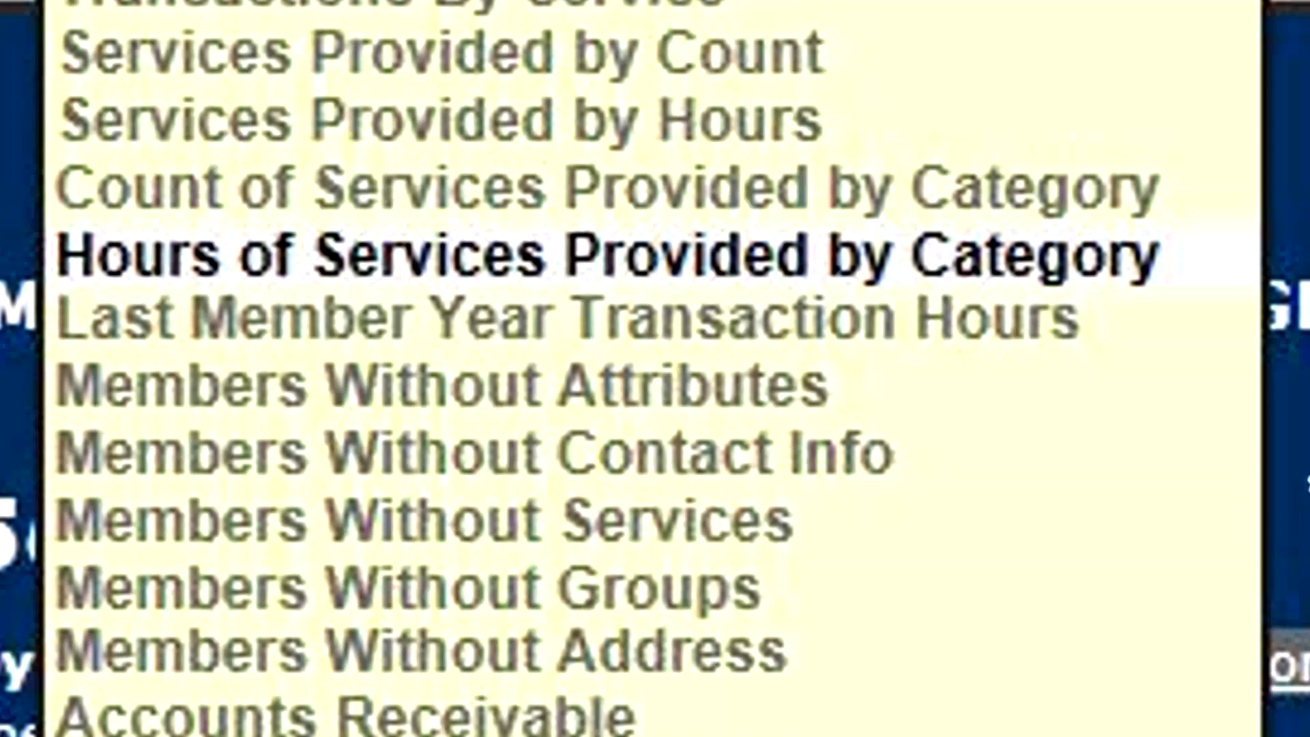
Run the Hours of Services Provided by Category report for 01/01/2013 to 12/31/2013
{"action": "left_click", "coordinate": [1177, 258]}
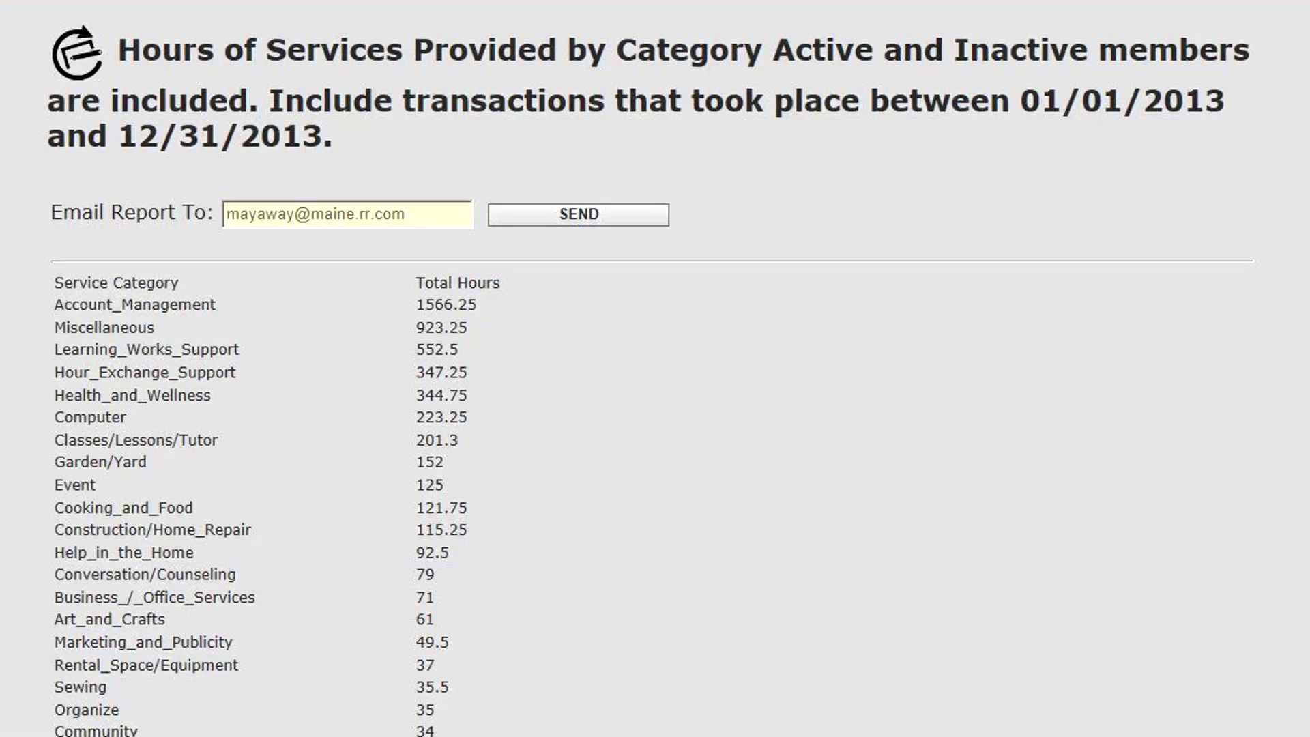